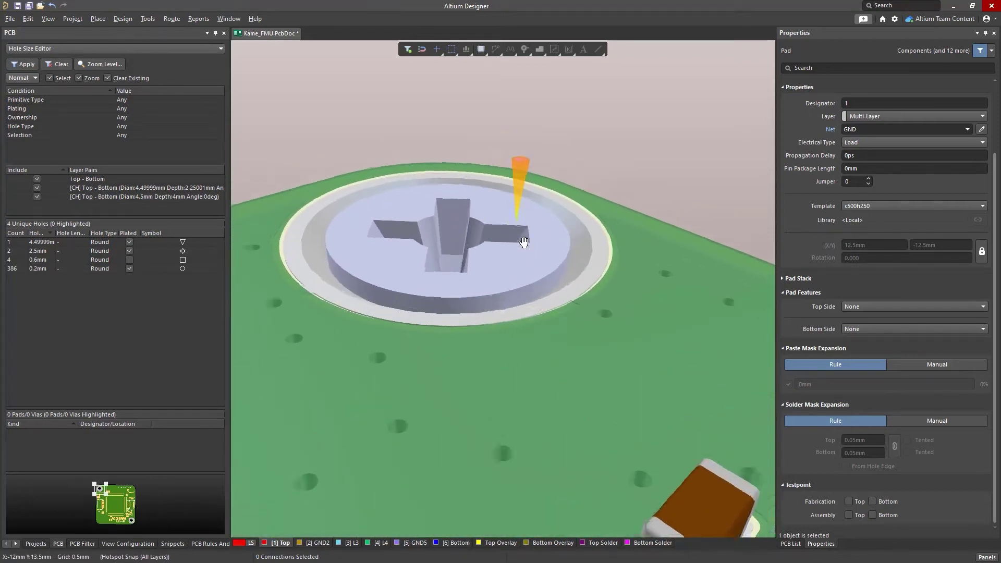
Step: Give the mounting-hole pad a 4.5mm, 90-degree top-side countersink
drag(525, 243, 551, 278)
scroll(551, 278, down, 8)
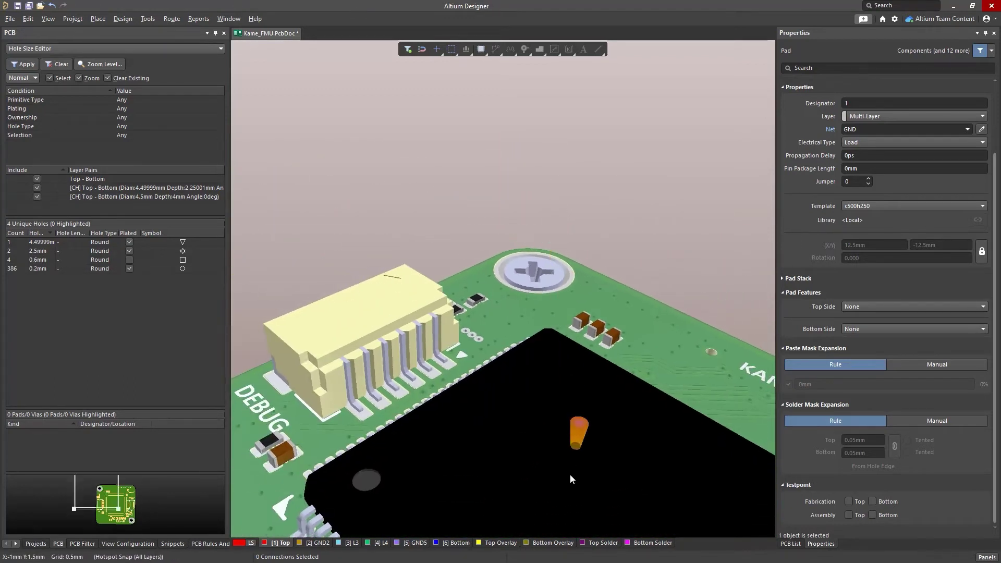
scroll(571, 469, up, 10)
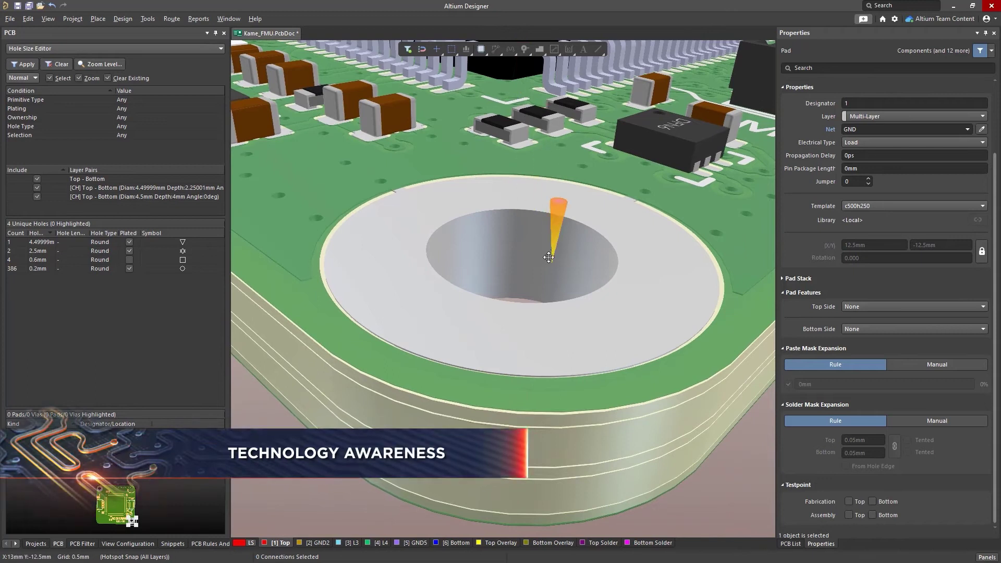
click(874, 307)
click(869, 326)
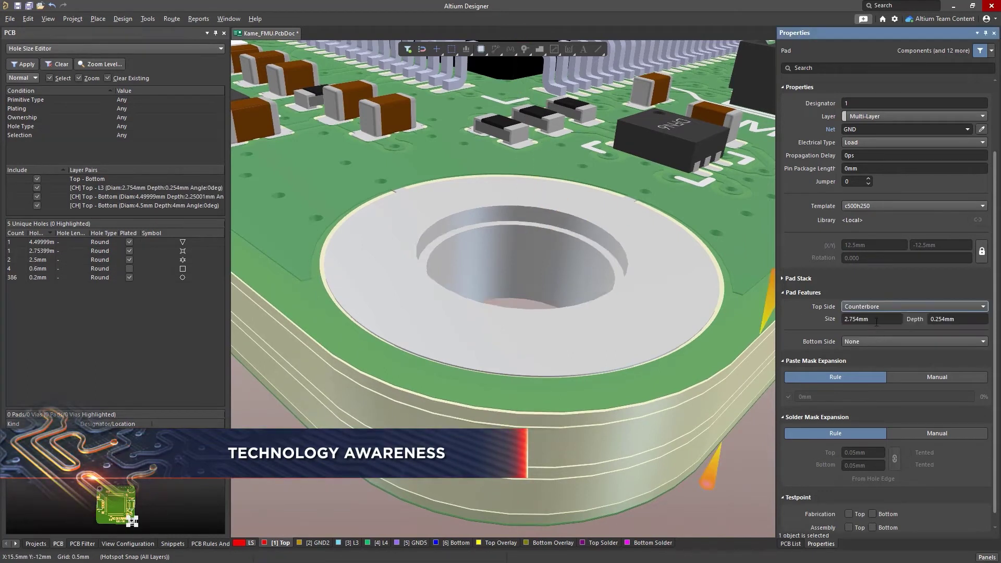
double_click(872, 319)
key(Tab)
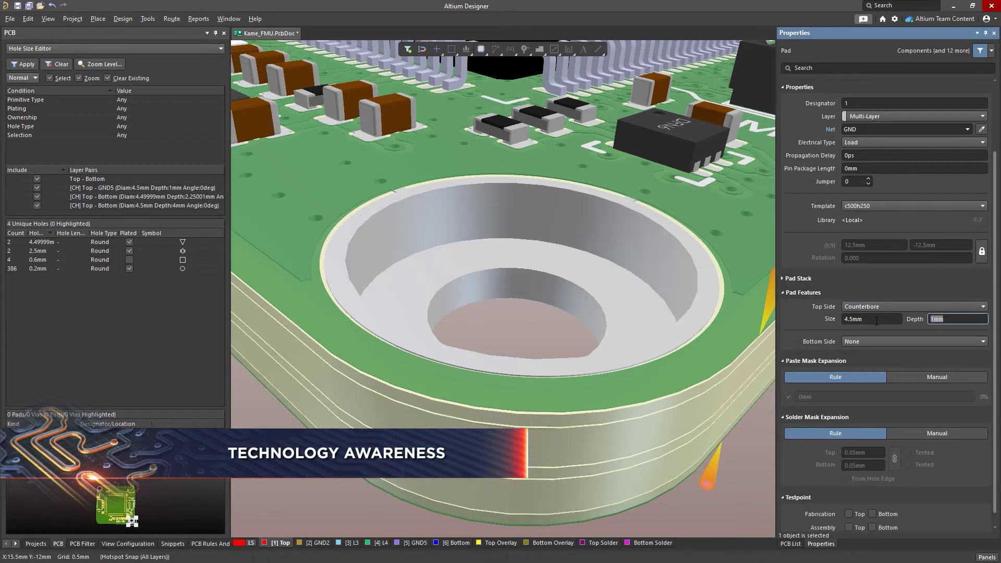
click(847, 306)
click(851, 335)
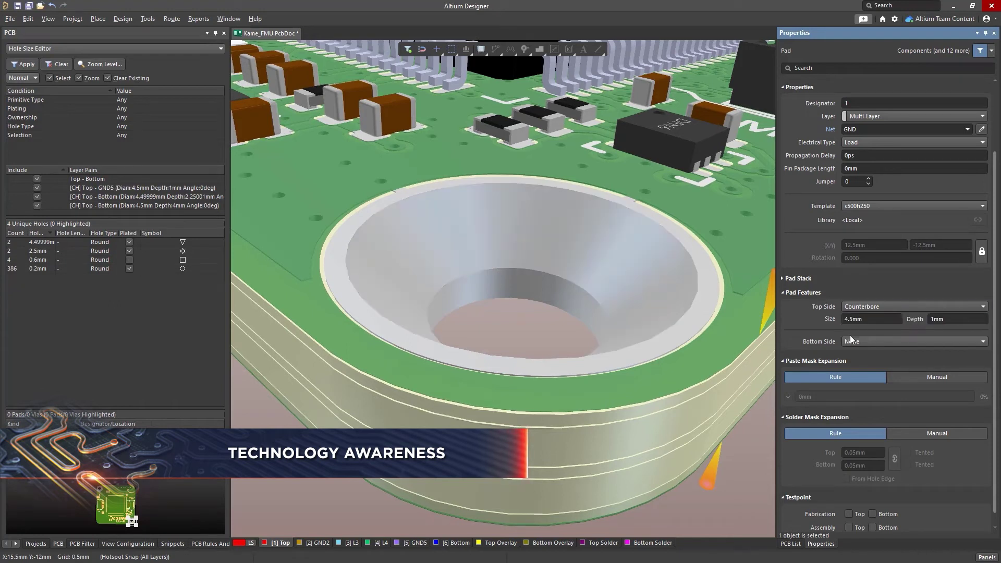
scroll(750, 330, down, 5)
scroll(547, 375, down, 3)
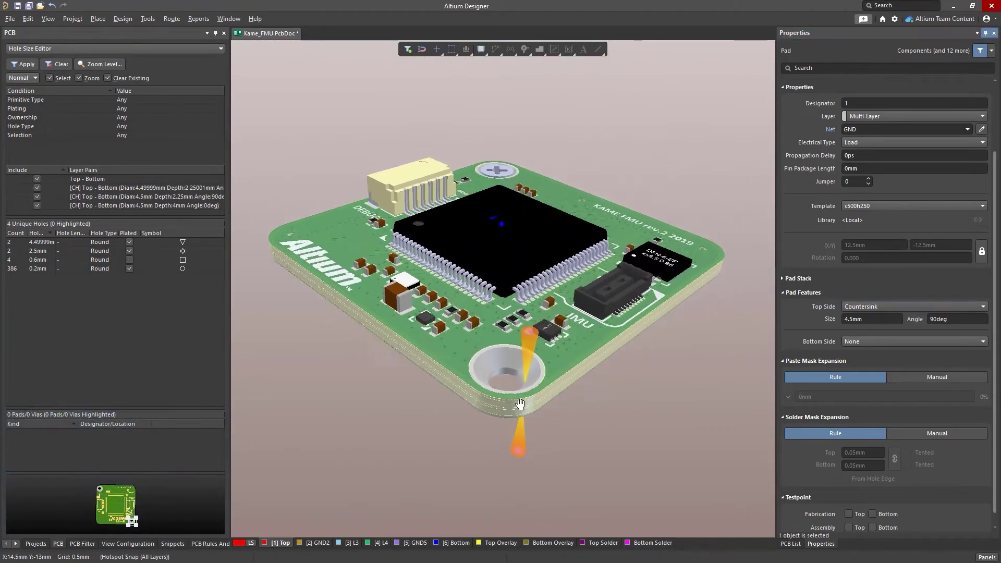
scroll(519, 407, down, 2)
scroll(519, 406, down, 1)
Step: Set the screw model's standoff height to -1.2mm so it sits in the countersink
click(523, 158)
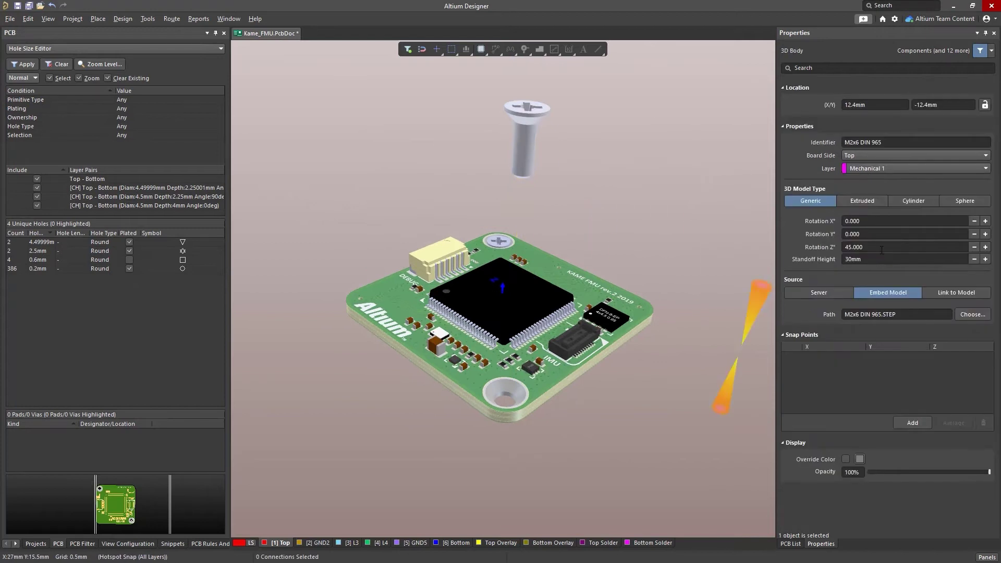
double_click(886, 259)
text(1.2)
key(Return)
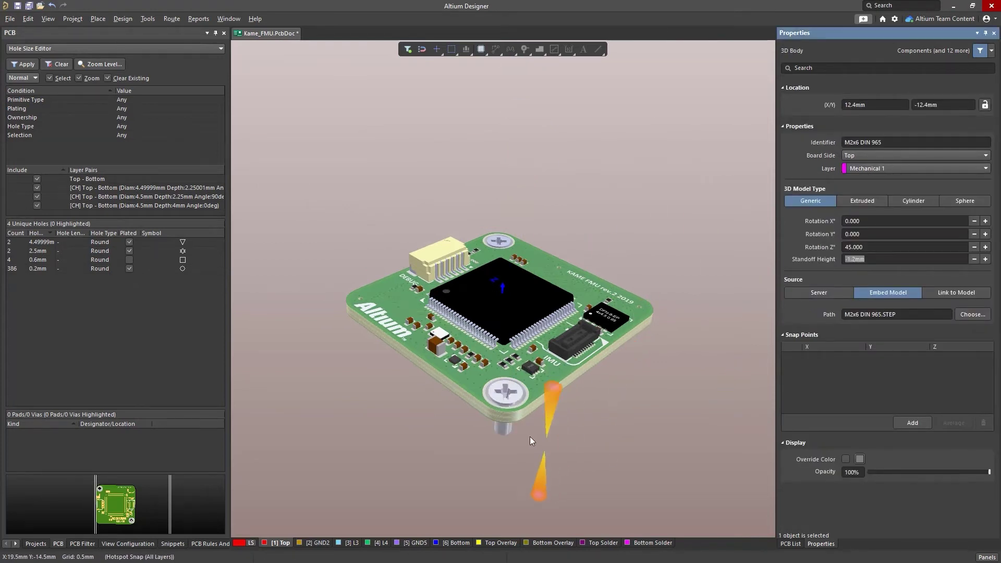
scroll(530, 436, up, 6)
scroll(554, 457, up, 3)
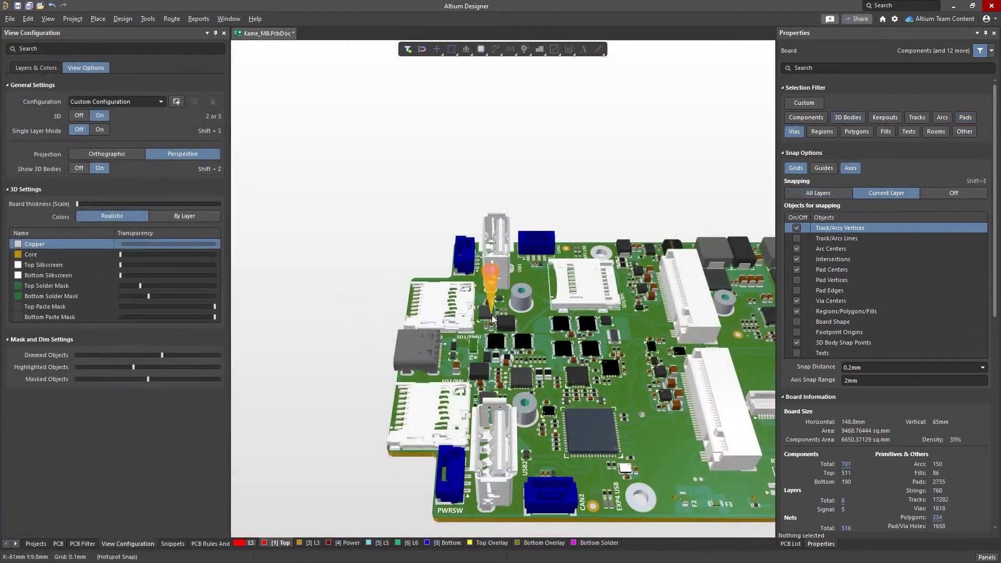
scroll(491, 308, up, 5)
scroll(491, 308, up, 4)
scroll(490, 307, up, 3)
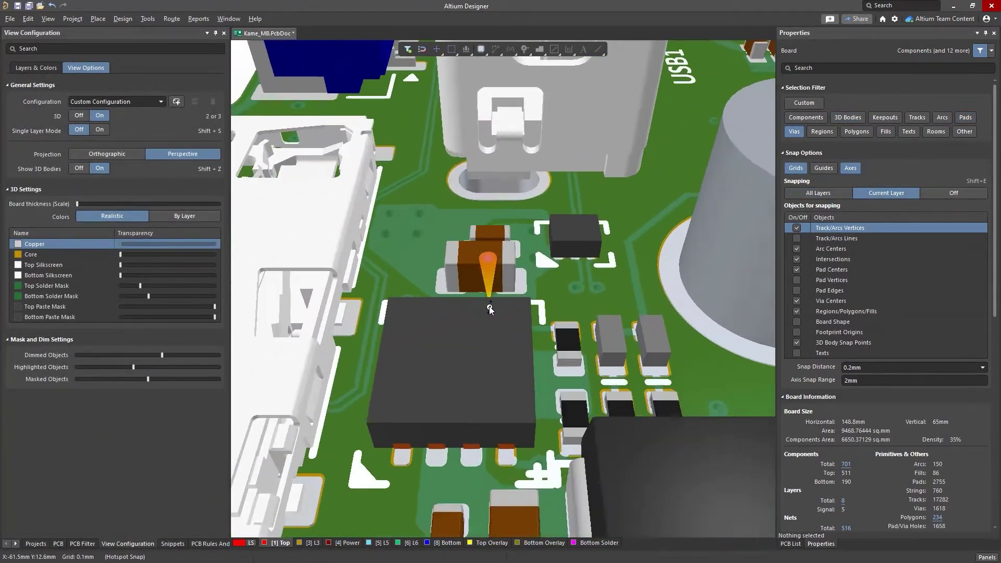
Step: Orbit Kame_MB top-down, turn Show 3D Bodies off, and switch to 2D
mouse_move(489, 317)
mouse_down()
mouse_move(495, 345)
mouse_move(496, 333)
mouse_up()
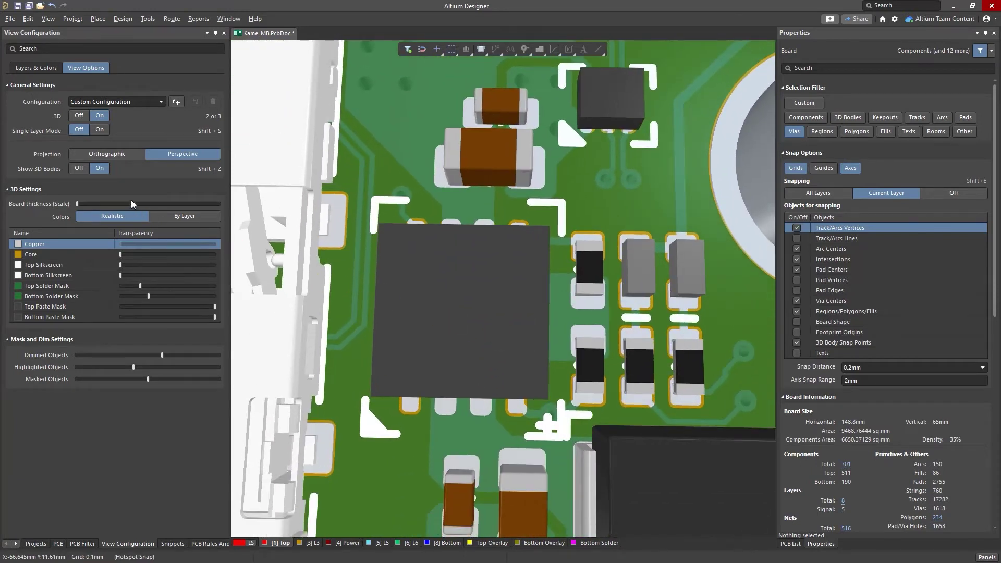
click(79, 168)
scroll(442, 327, up, 3)
scroll(442, 327, up, 3)
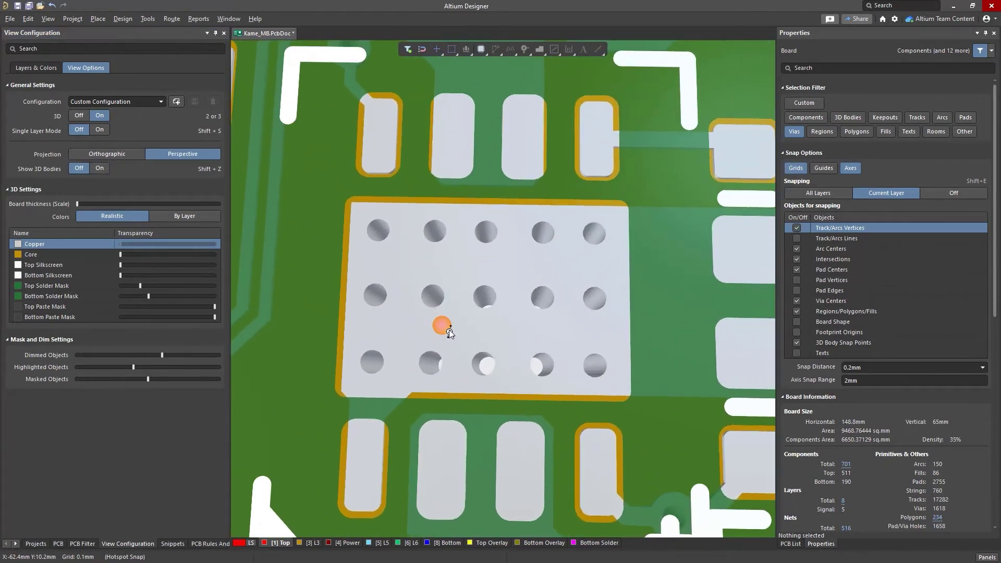
key(2)
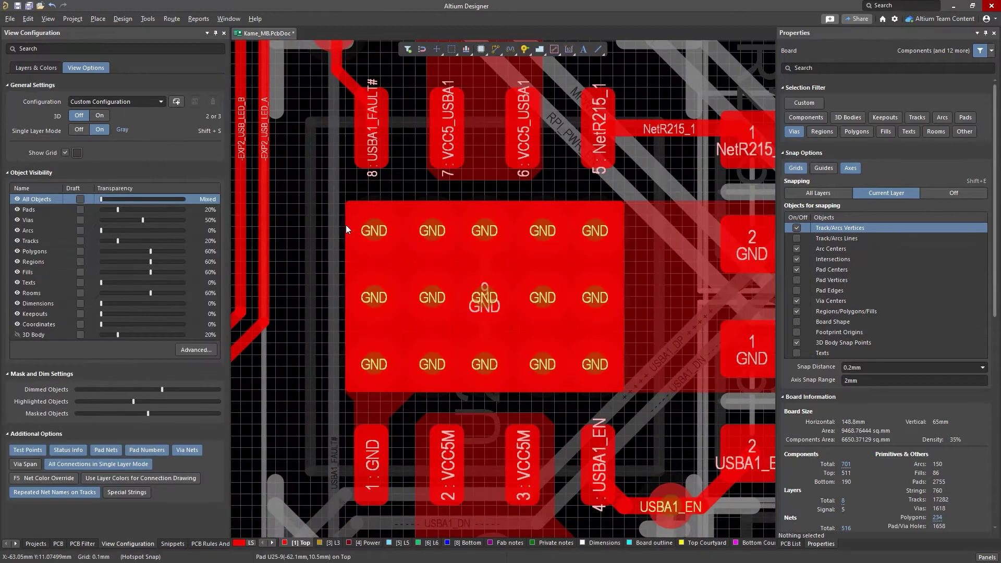
Step: Set the 15 thermal-pad GND vias to IPC-4761 Type 7 - Filling & Capping
drag(327, 200, 642, 407)
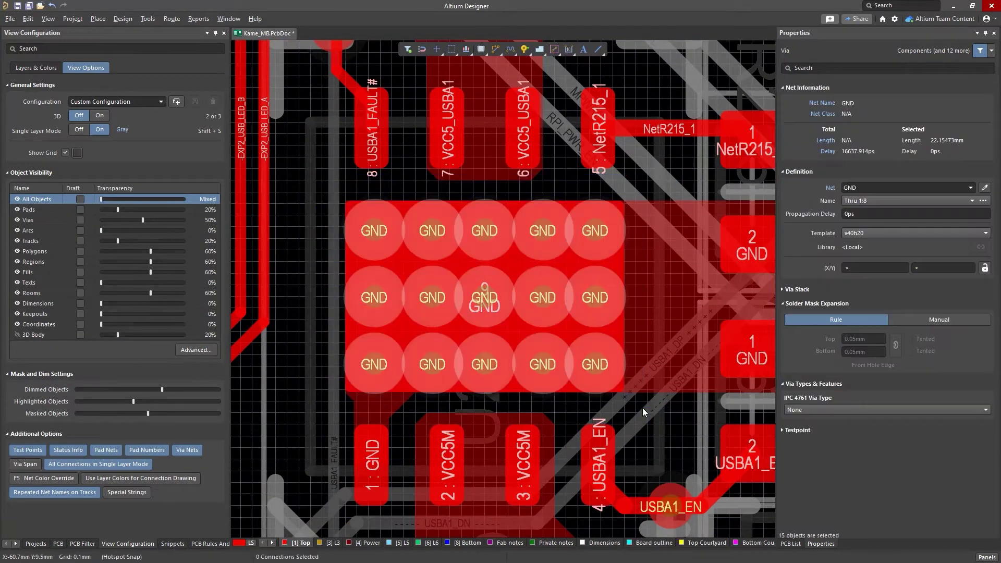
click(809, 409)
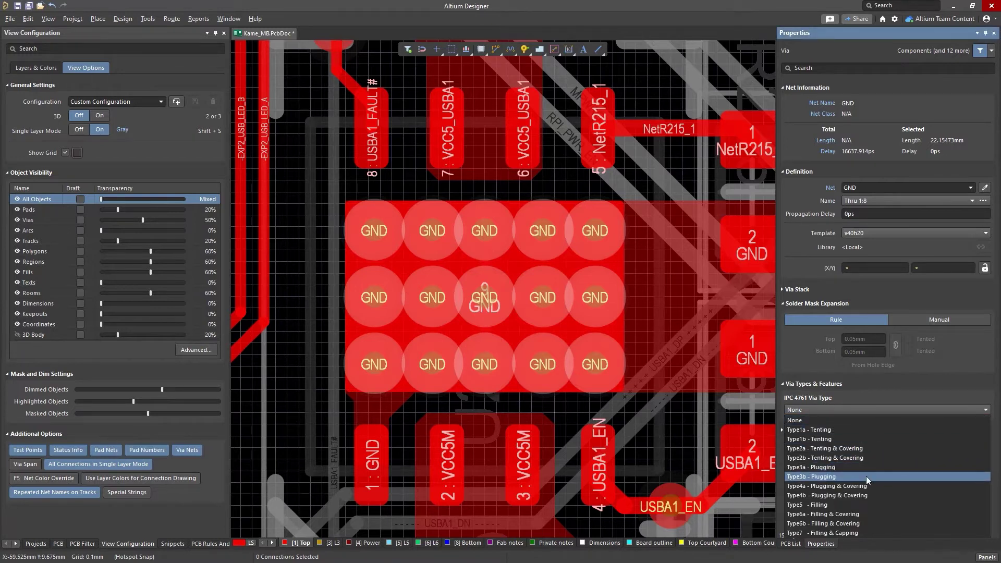
click(864, 532)
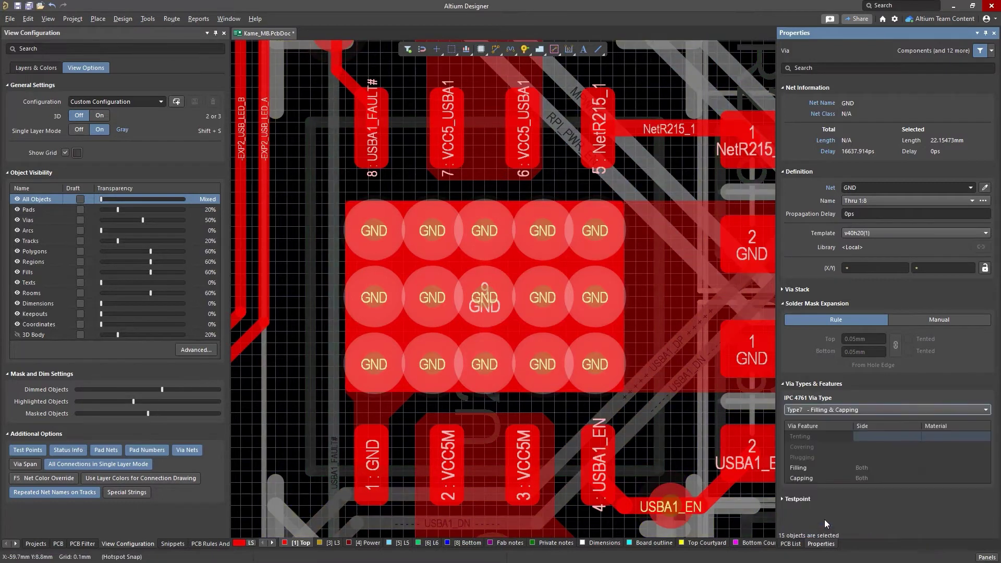
click(676, 444)
Step: Show the board in 3D without component bodies, with the top paste layer visible
key(3)
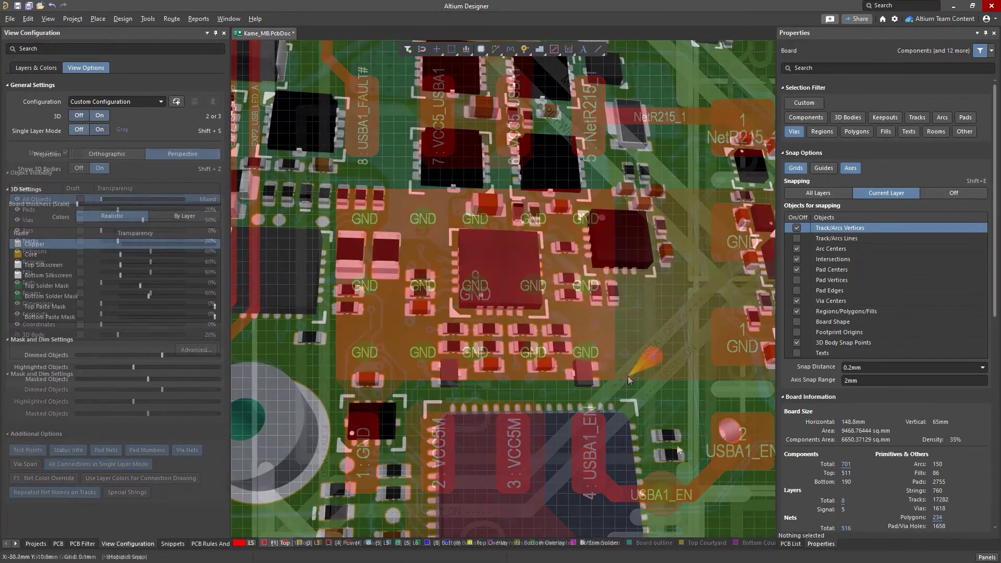
click(80, 168)
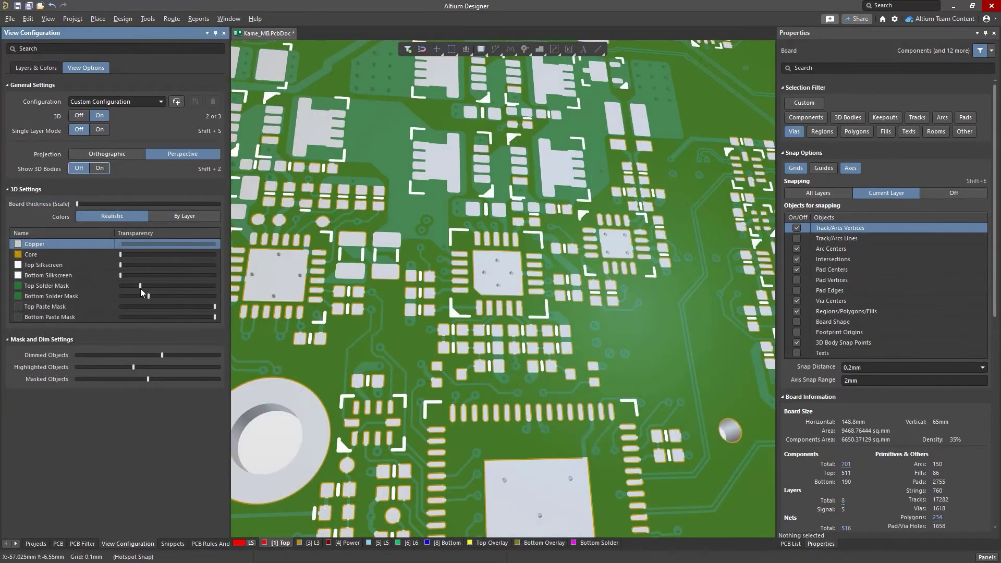
drag(215, 306, 120, 305)
scroll(456, 335, up, 5)
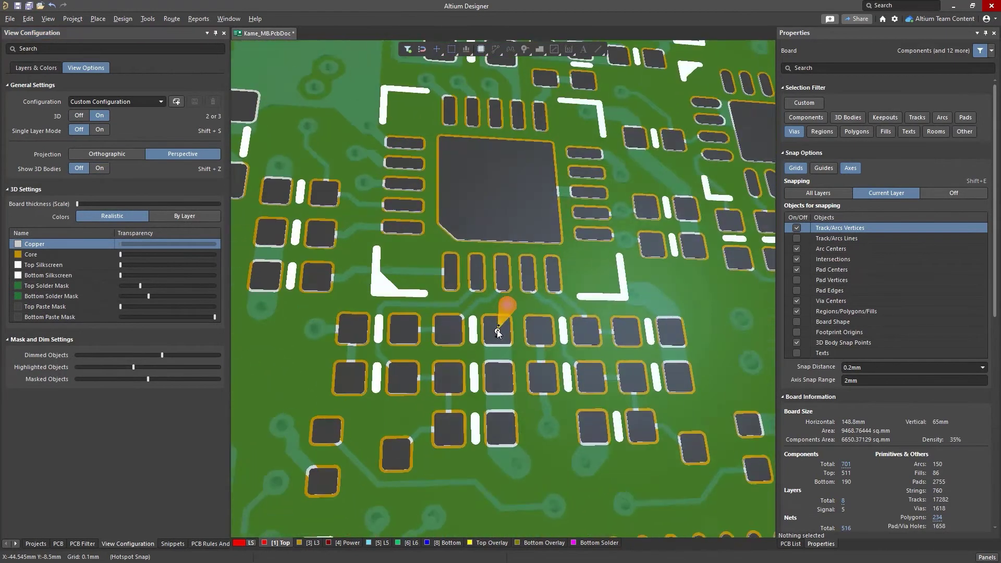
scroll(492, 337, up, 3)
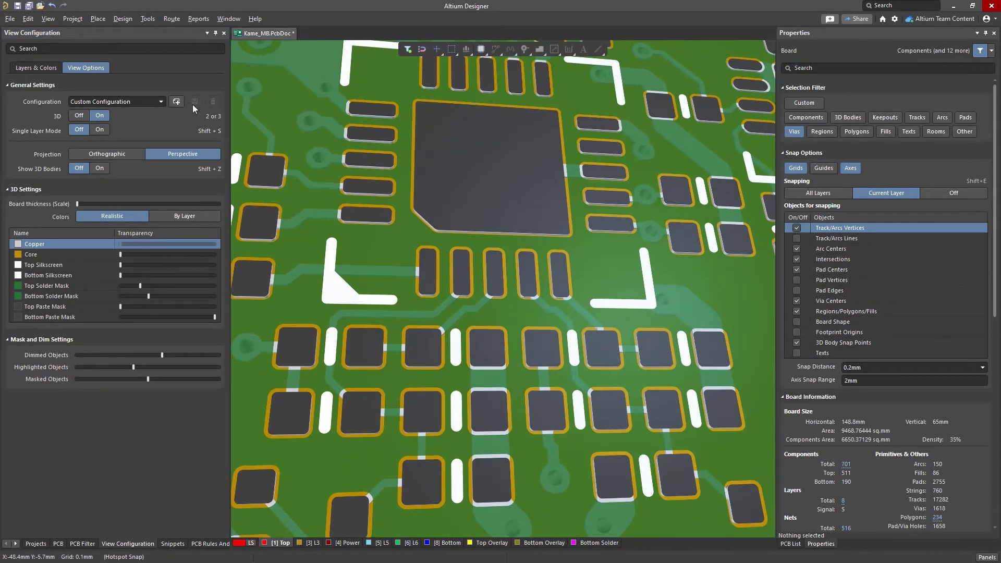
Step: Set PasteMaskExpansion to Percent with -15% expansion, then turn Show 3D Bodies on
click(124, 19)
click(137, 59)
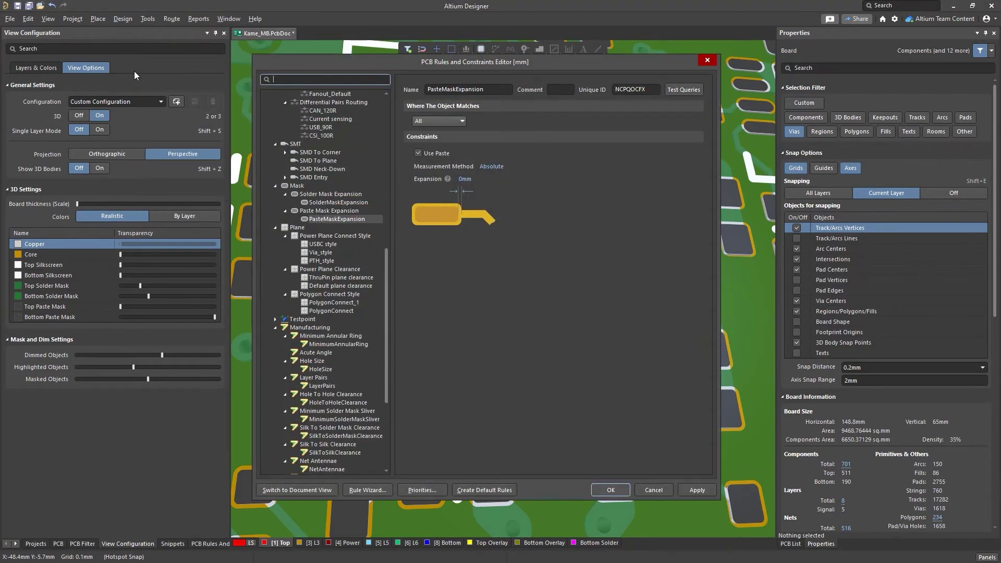
click(493, 166)
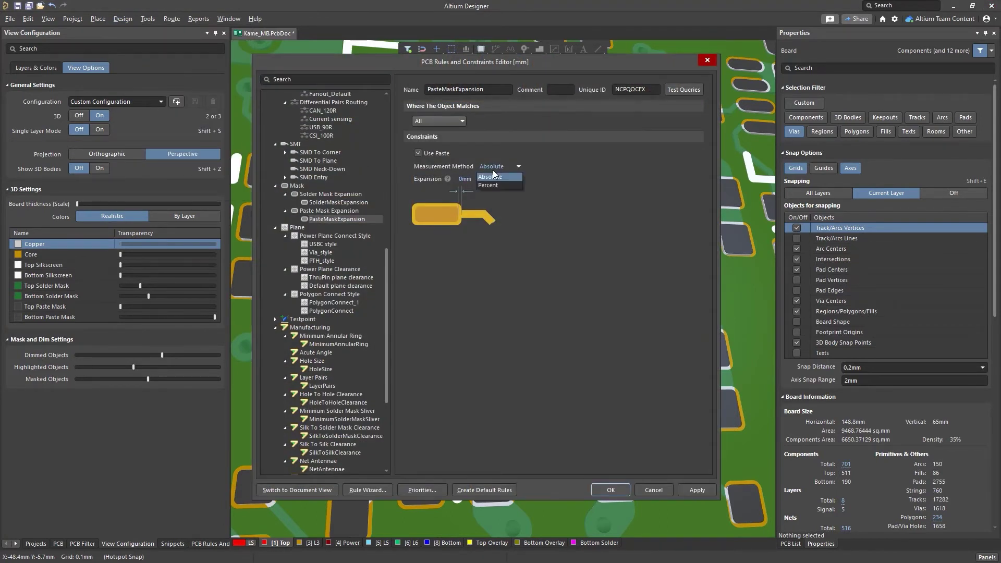
click(513, 183)
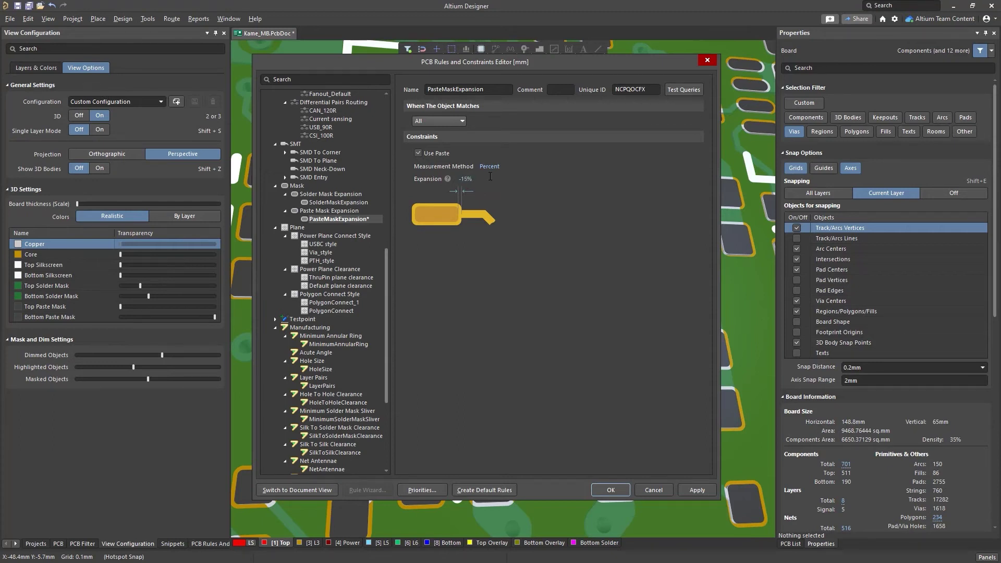
click(611, 489)
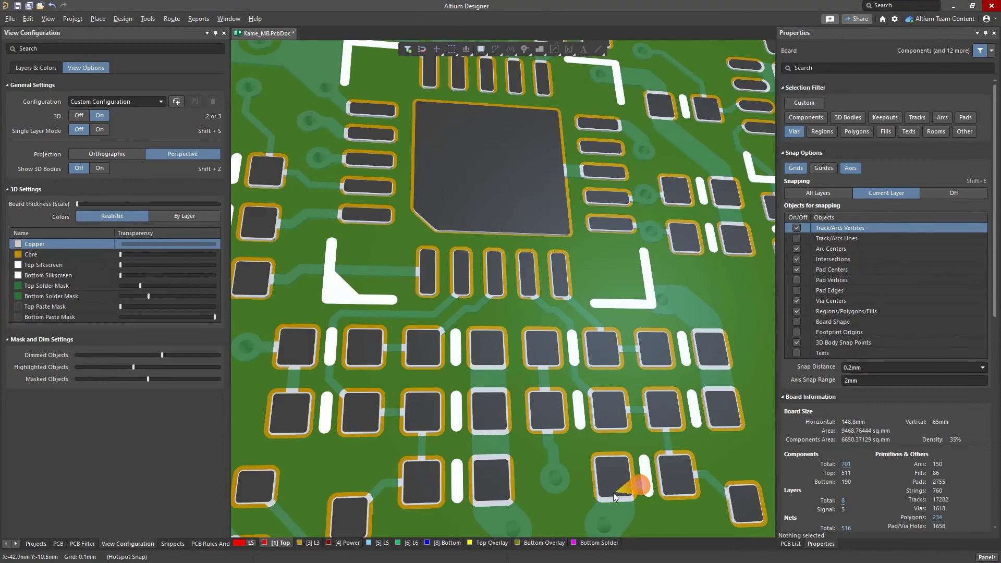
scroll(566, 439, up, 3)
scroll(547, 407, up, 4)
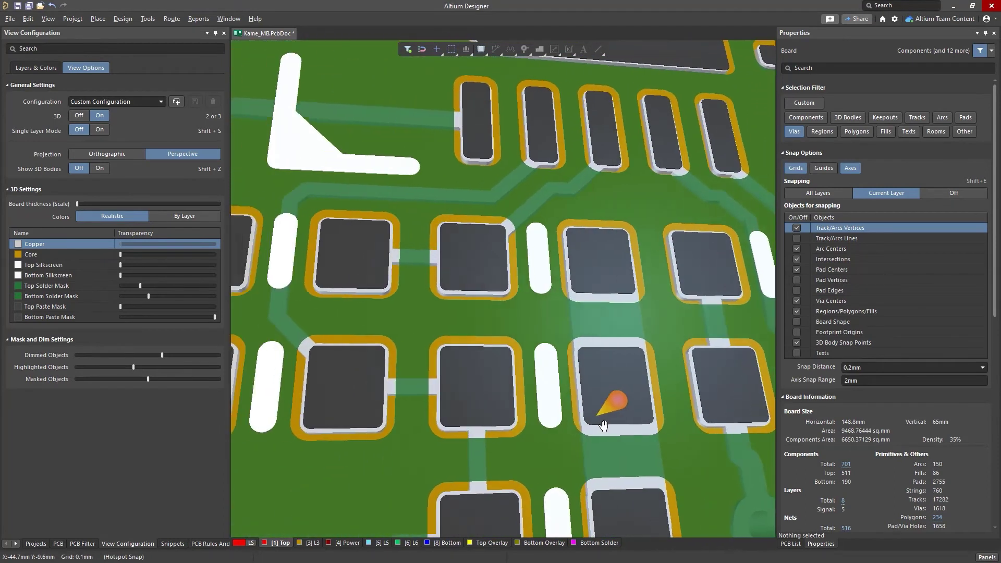
scroll(427, 304, down, 2)
scroll(428, 303, down, 3)
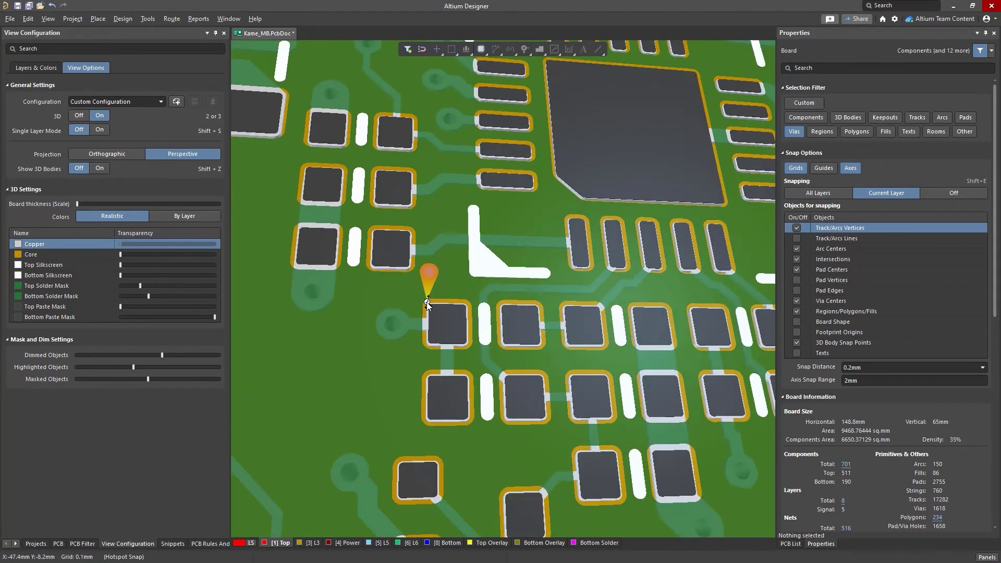
scroll(427, 304, down, 3)
click(99, 168)
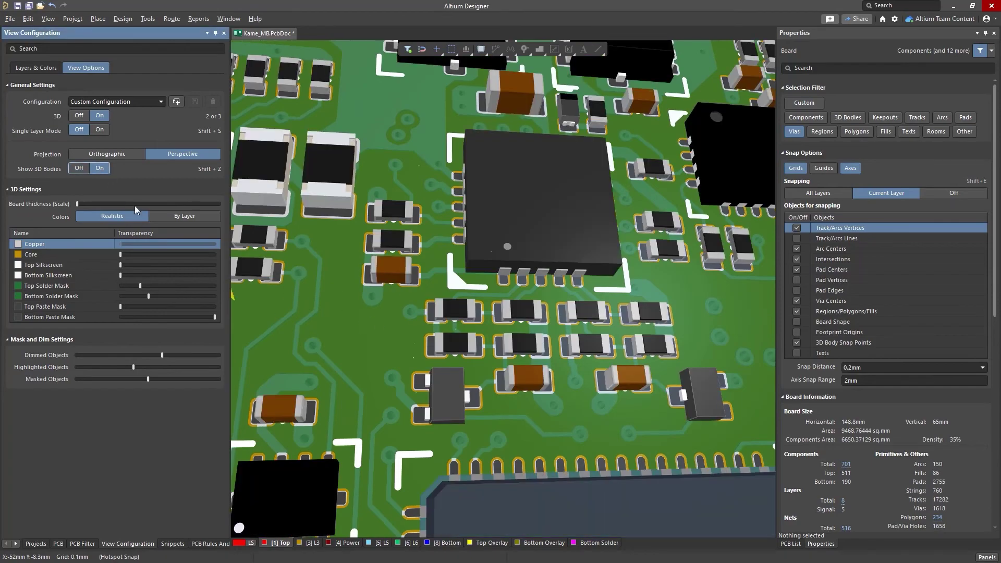